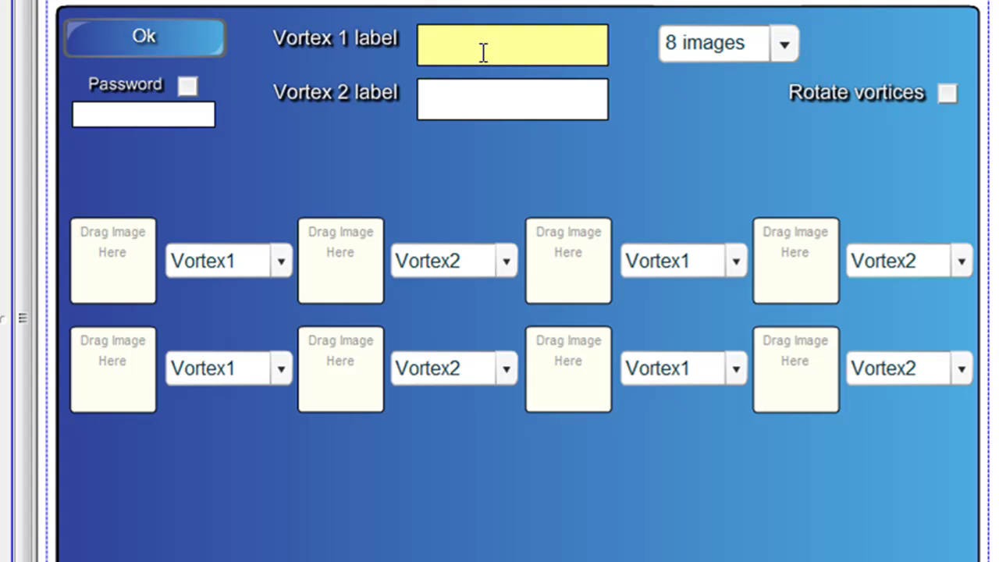
Set the Vortex 1 label to "Terrestrial planet" and the Vortex 2 label to "Gas Giant".
text(Terrestri)
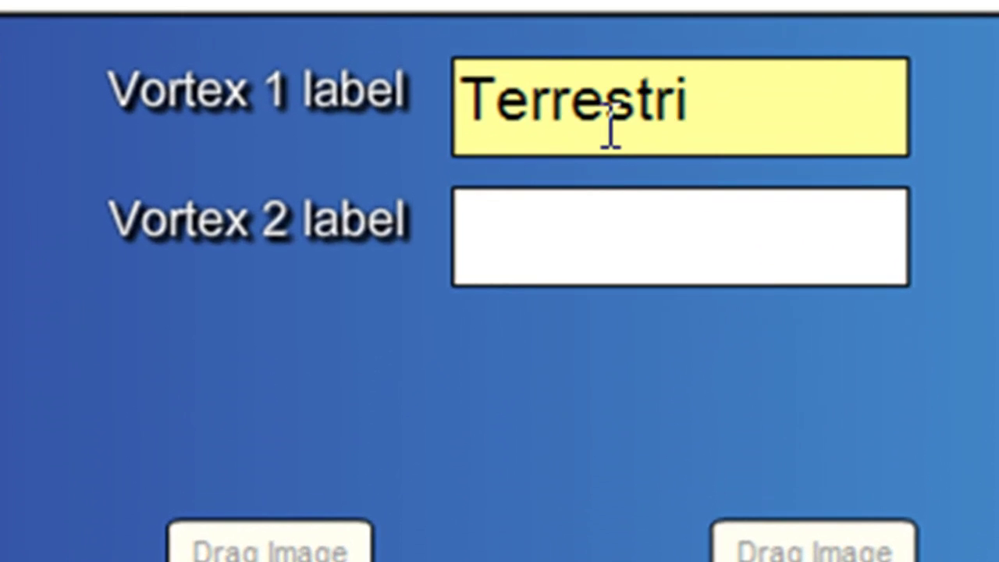
text(al planet)
click(764, 252)
text(Gas Giant)
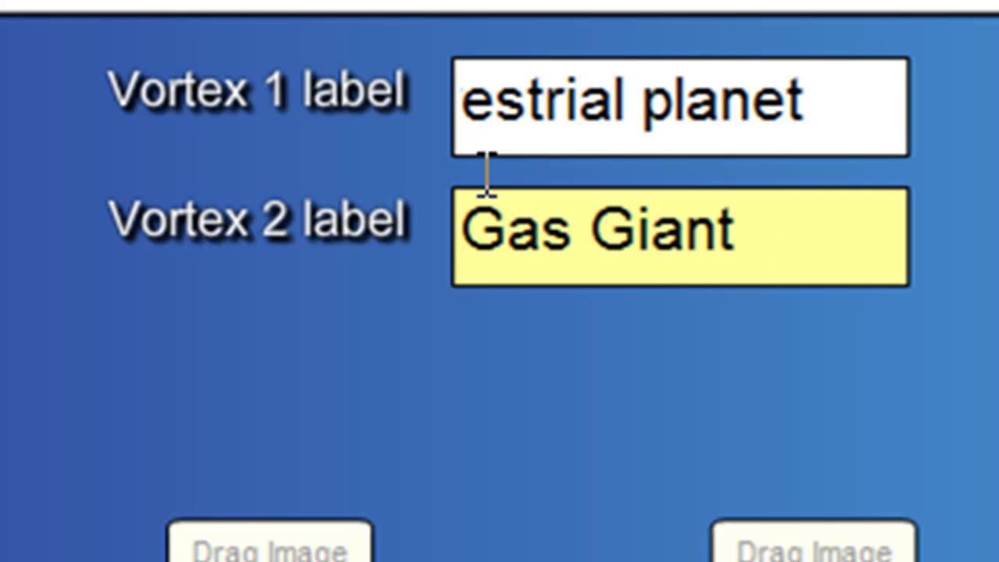
click(552, 129)
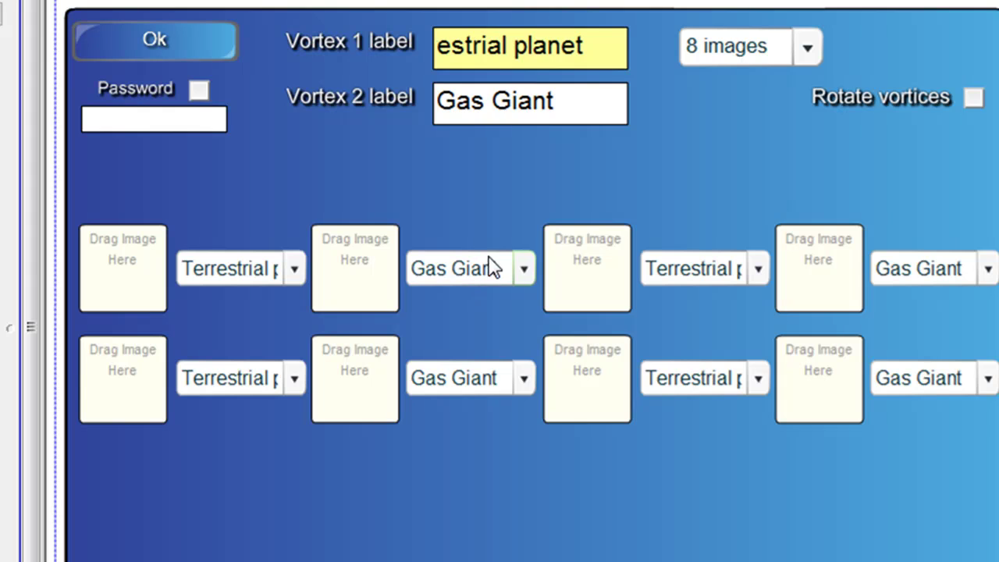
Switch the second image slot's category to Terrestrial planet and back to Gas Giant.
click(521, 272)
click(519, 308)
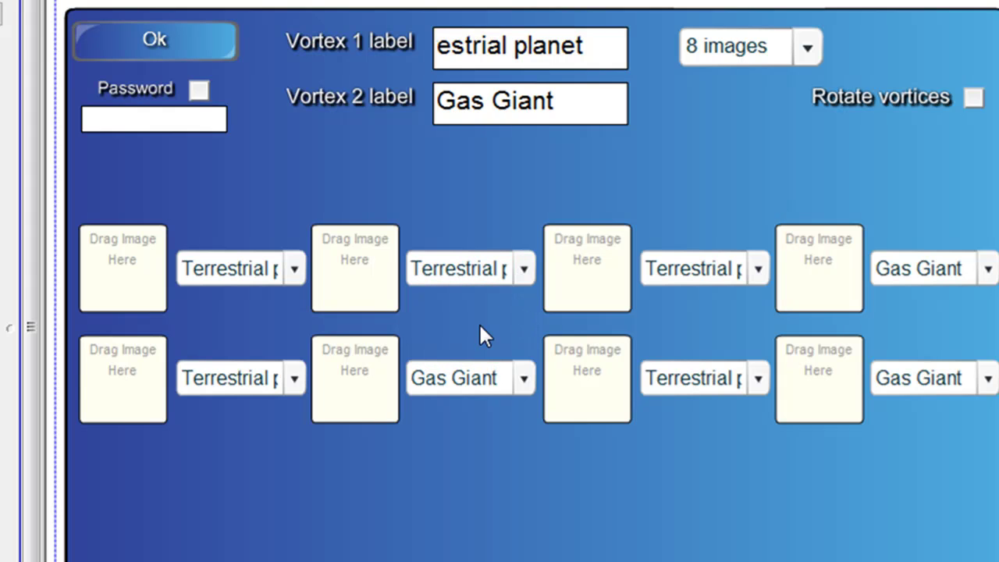
click(526, 267)
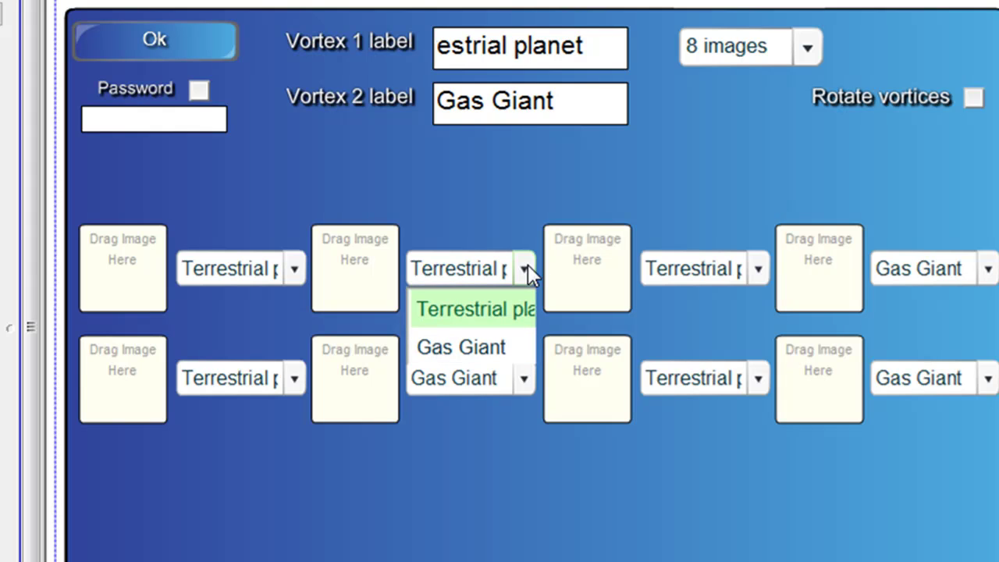
click(500, 352)
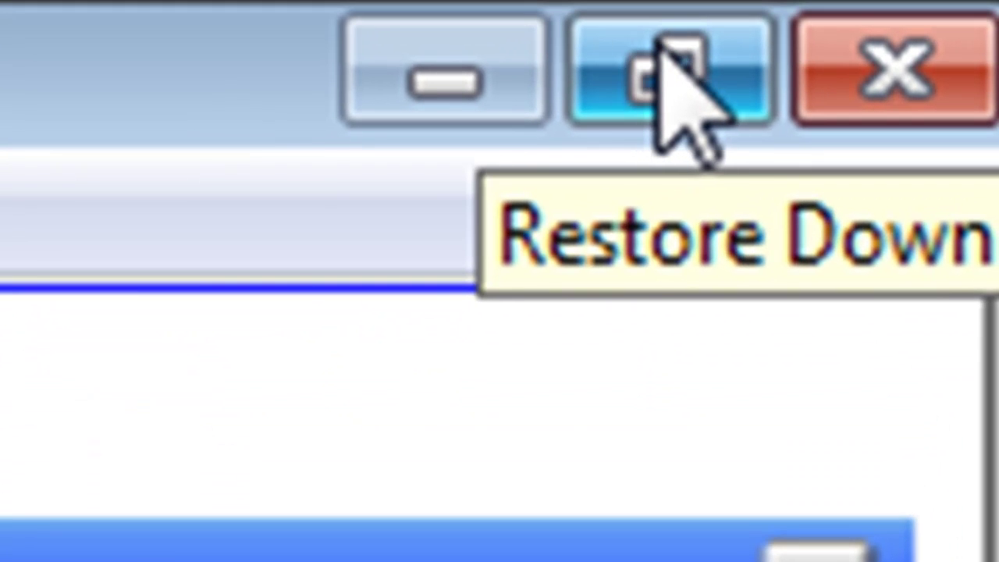
Reduce the Notebook window from full screen and bring up the Planets picture folder in Windows Explorer beside it.
click(661, 41)
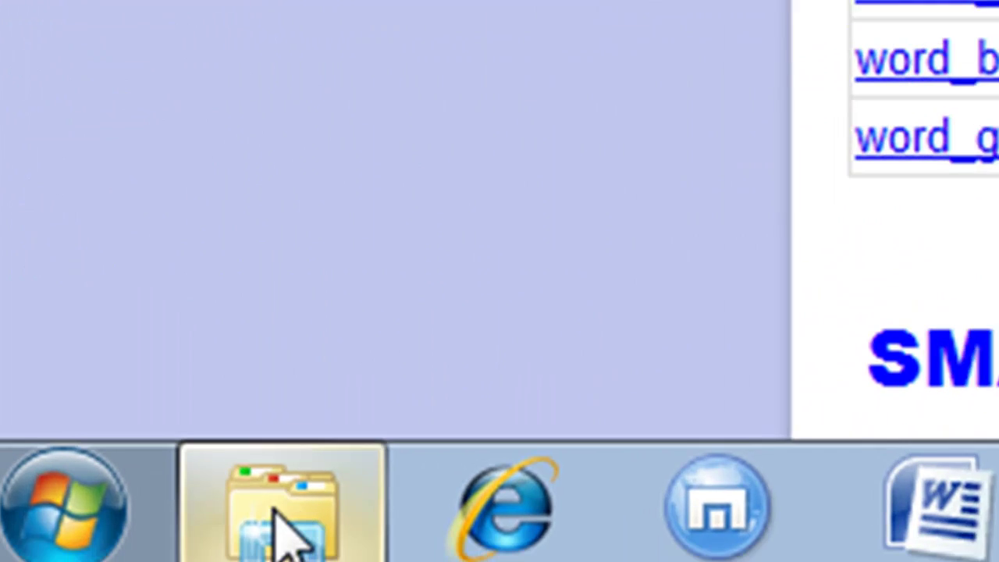
mouse_move(283, 499)
click(289, 379)
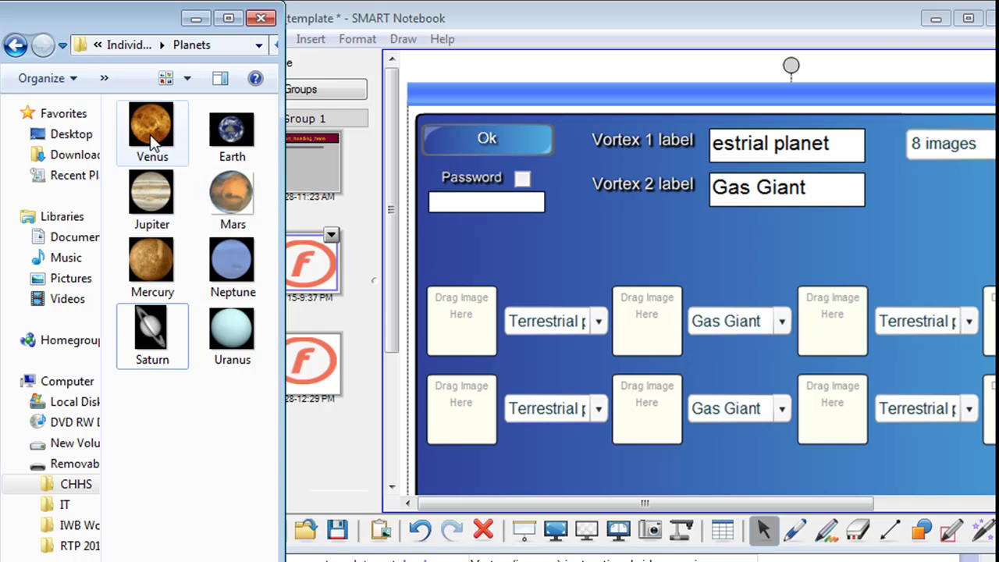
Place the Venus, Earth and Mars pictures in Terrestrial planet image slots and Jupiter in the upper-row Gas Giant slot next to Venus.
drag(144, 137, 480, 329)
drag(634, 348, 634, 349)
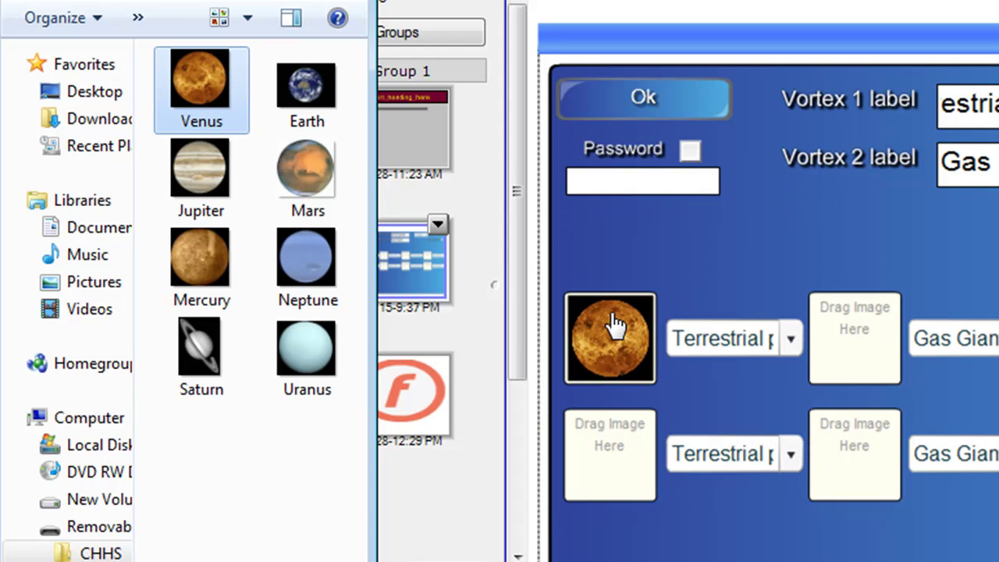
drag(313, 84, 642, 471)
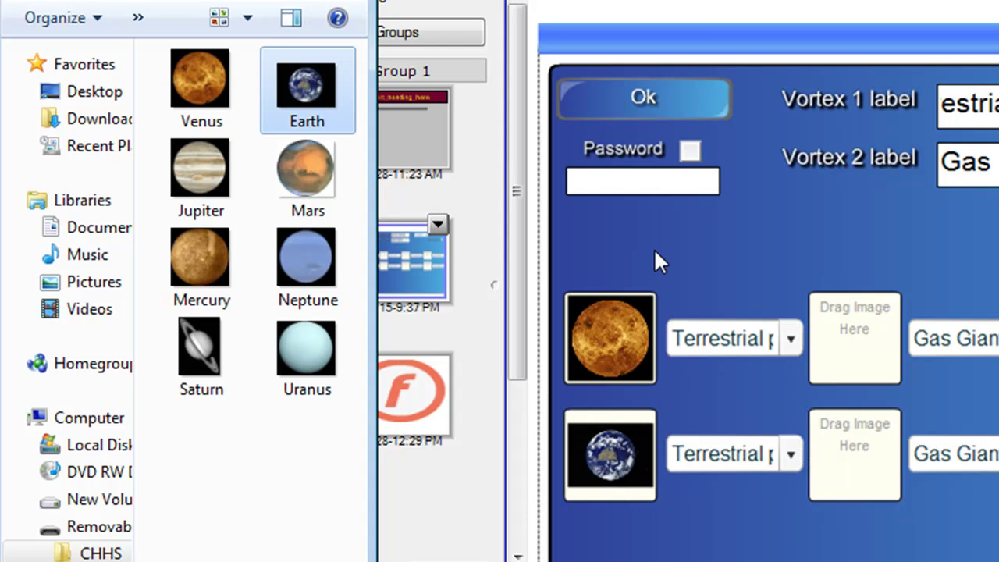
click(195, 175)
drag(196, 182, 861, 345)
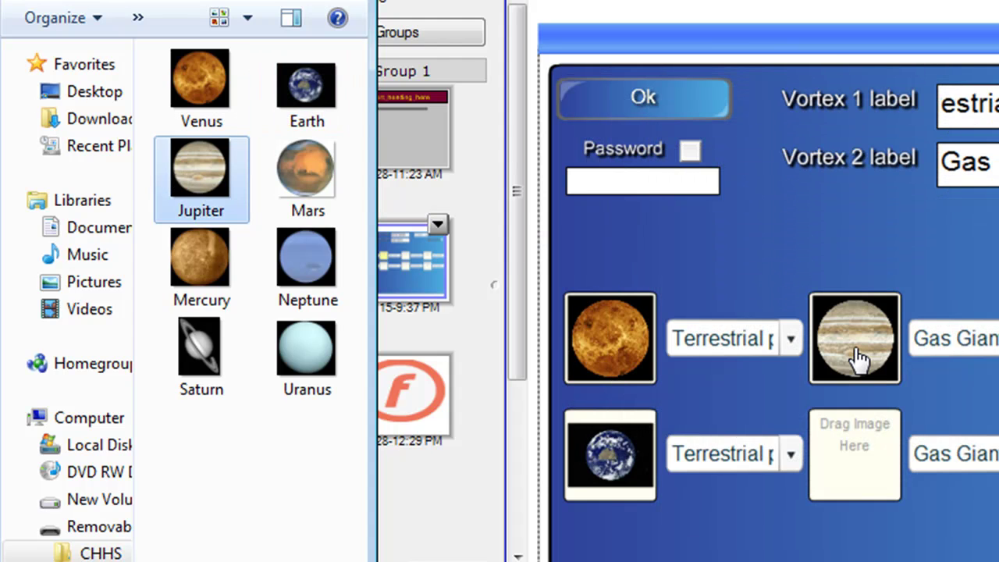
drag(302, 181, 998, 346)
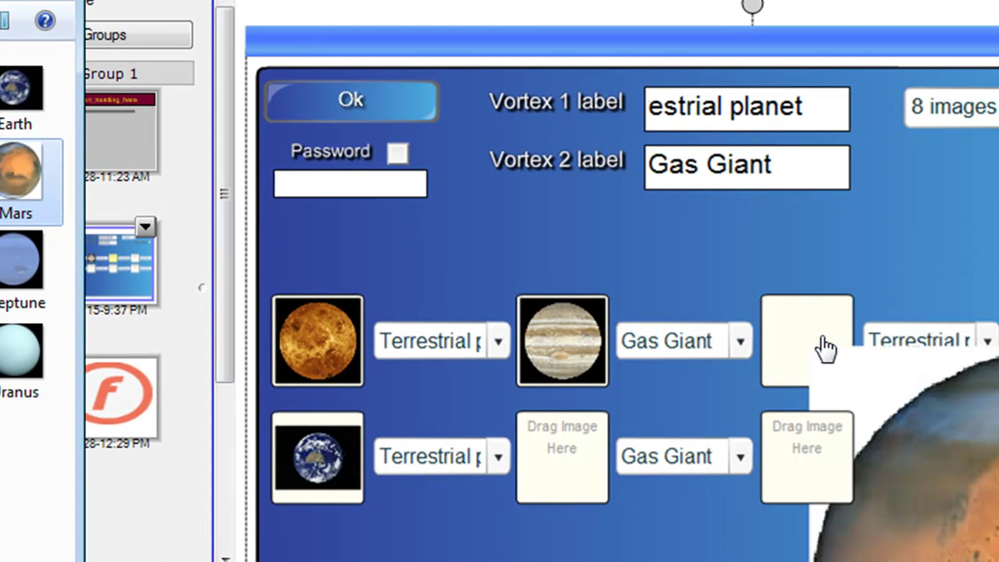
drag(826, 348, 823, 347)
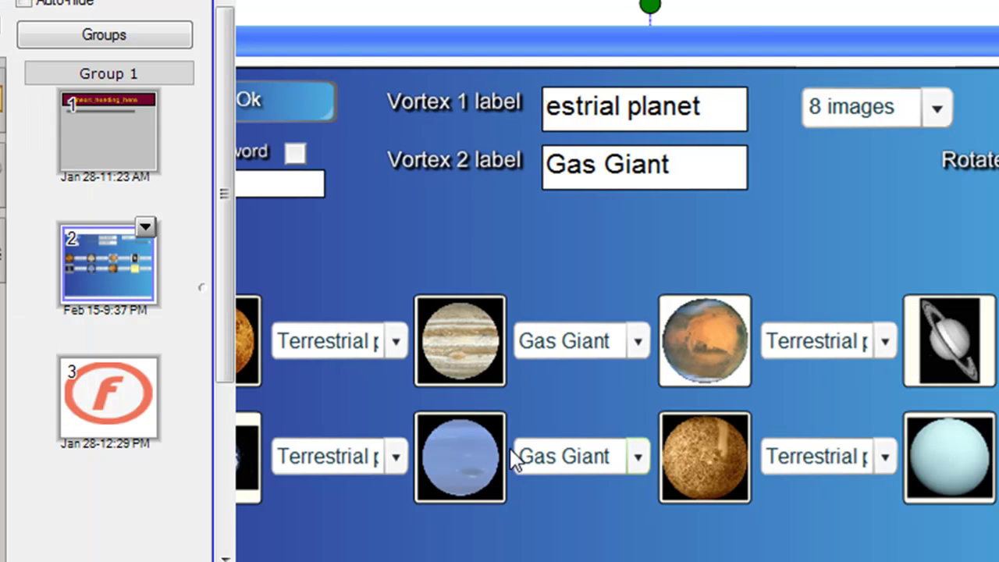
Check the filled image slots, apply the vortex setup and maximize the Notebook window.
scroll(617, 296, left, 2)
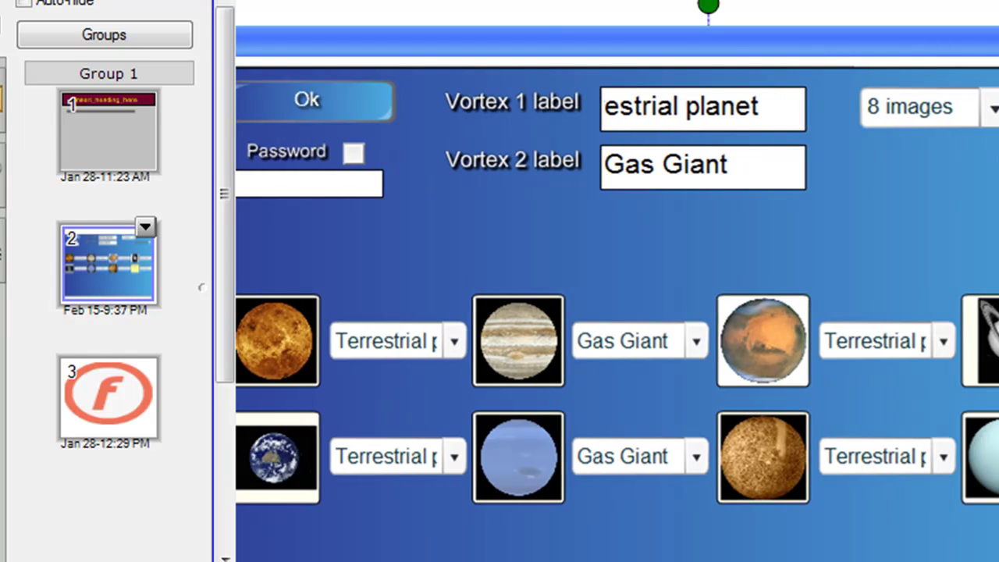
scroll(616, 296, right, 3)
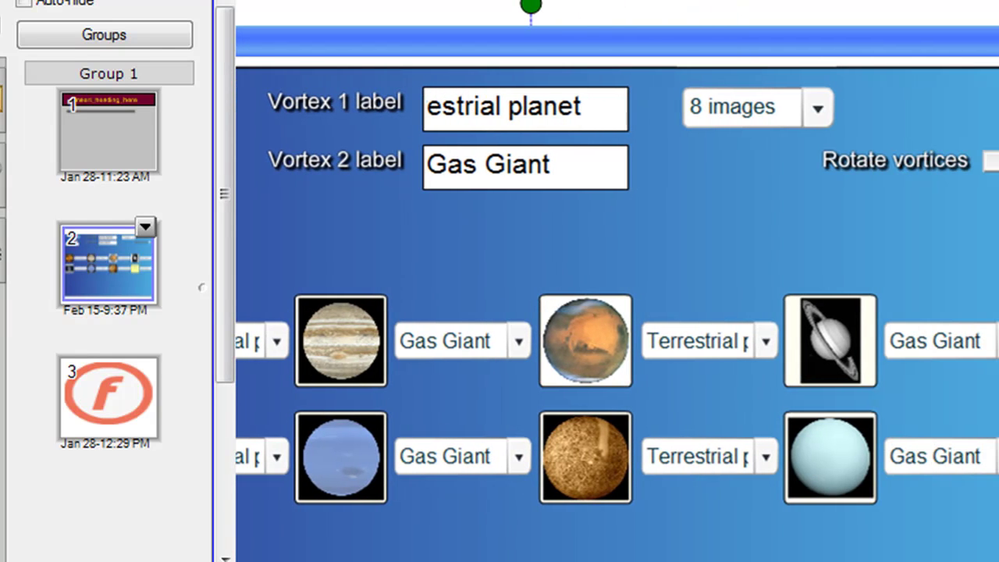
scroll(616, 297, left, 3)
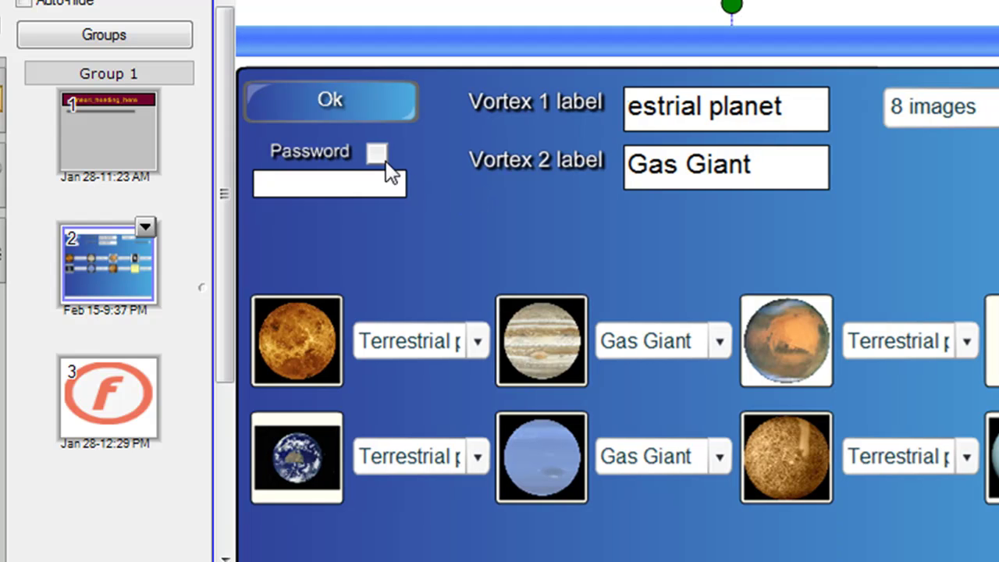
click(330, 109)
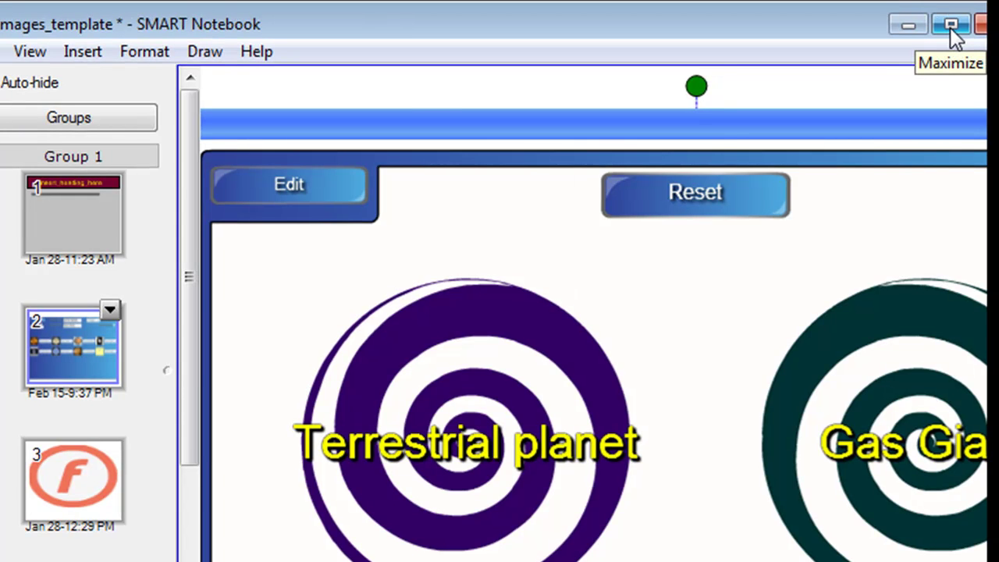
click(951, 25)
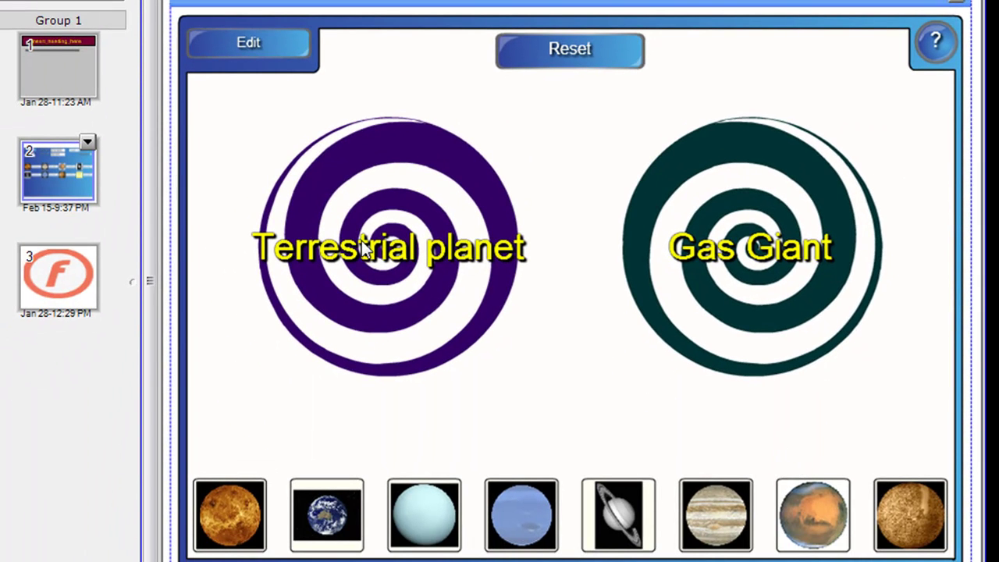
Reopen the vortex activity for editing, switch Venus to Gas Giant and set it back to Terrestrial planet.
click(289, 51)
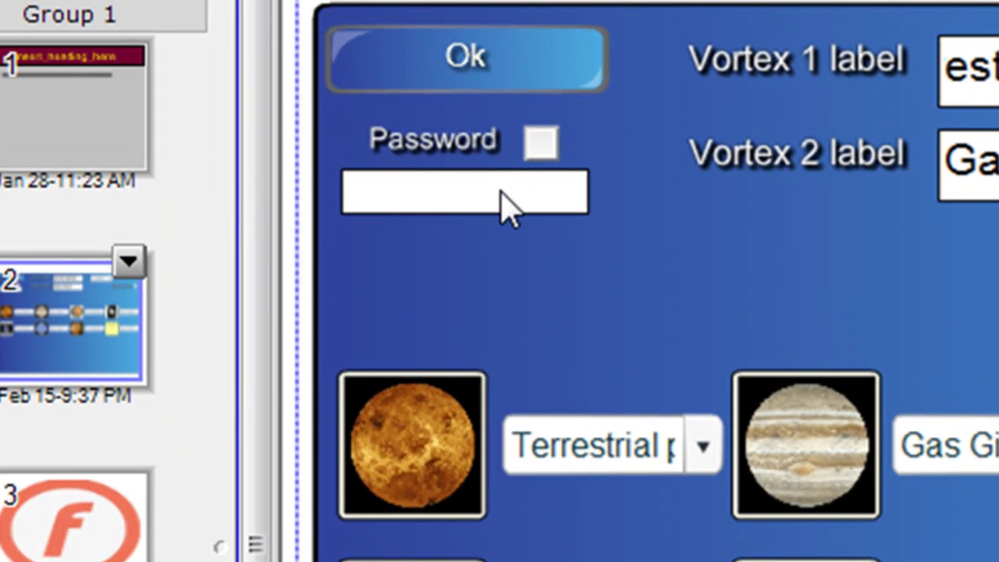
click(696, 451)
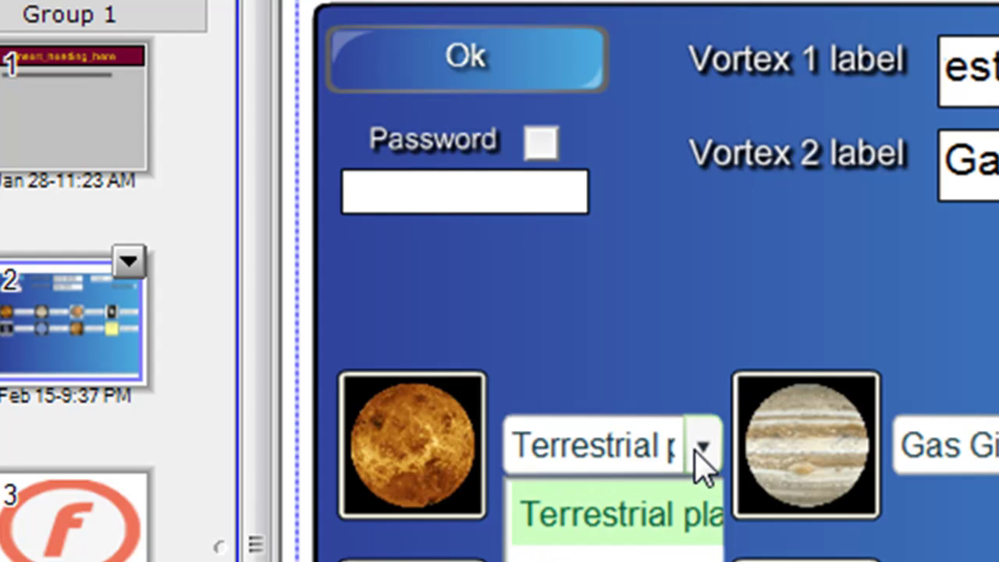
click(659, 559)
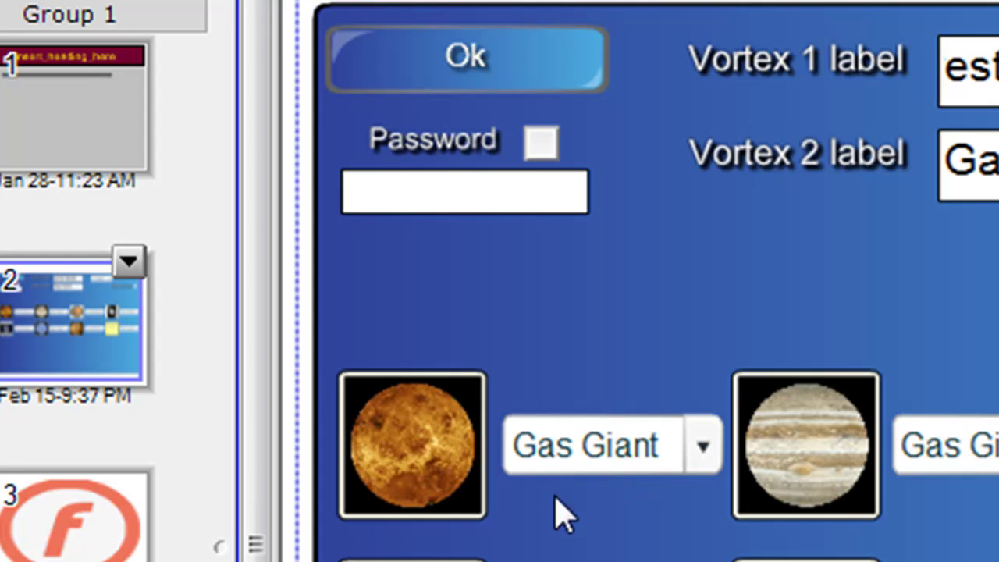
click(679, 454)
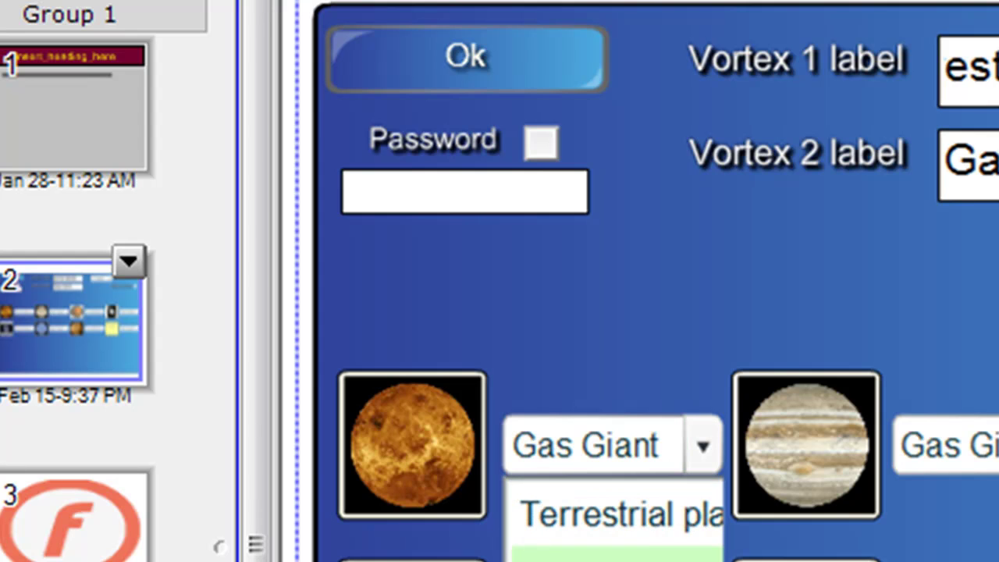
click(654, 542)
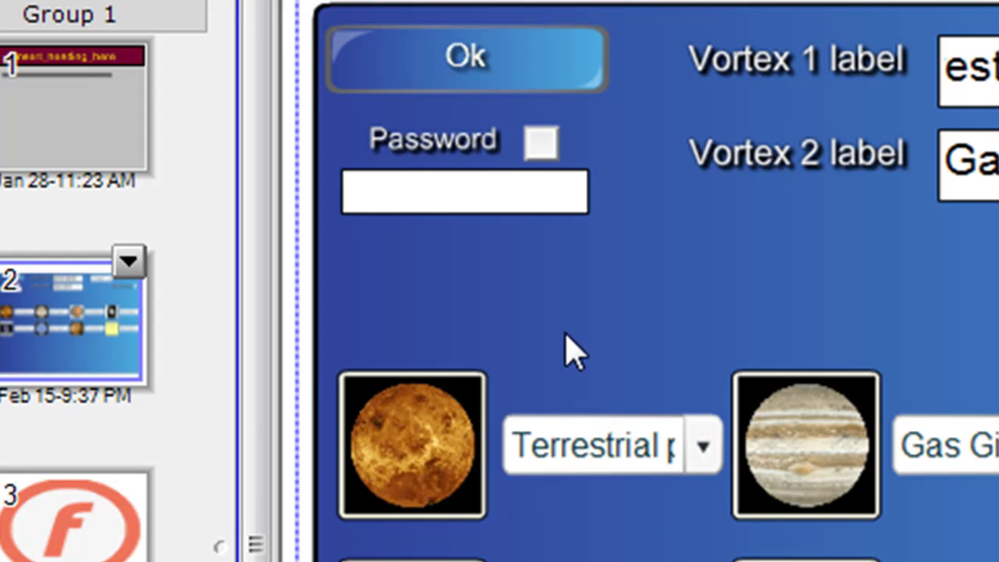
Enter a password in the activity's Password field, enable password protection and apply the settings.
click(504, 205)
text(*******)
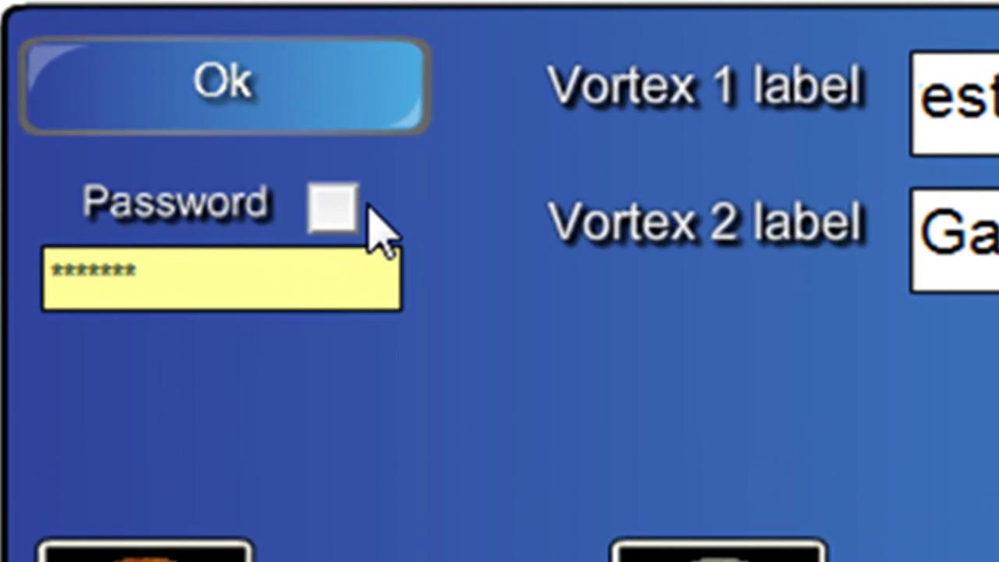
click(328, 211)
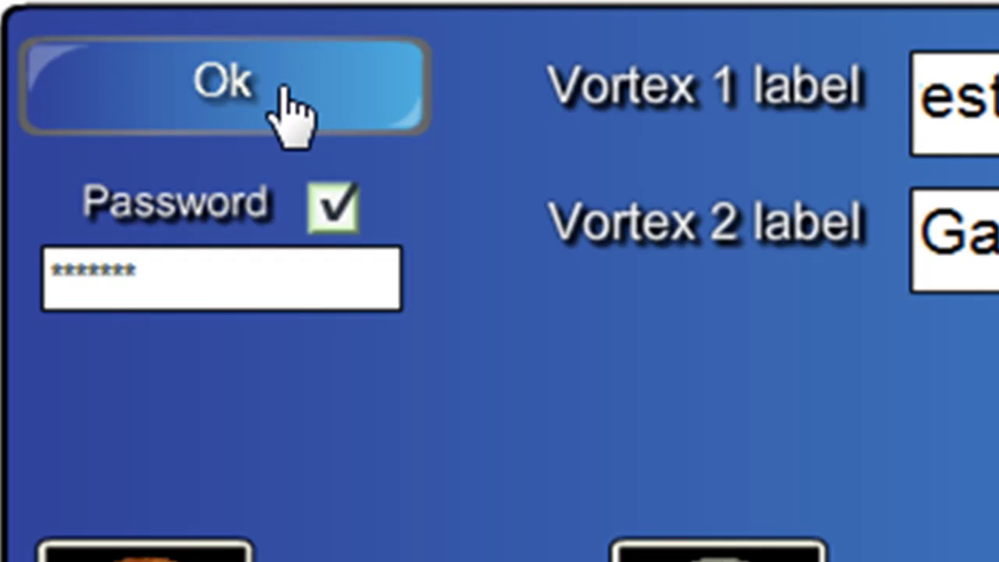
click(290, 113)
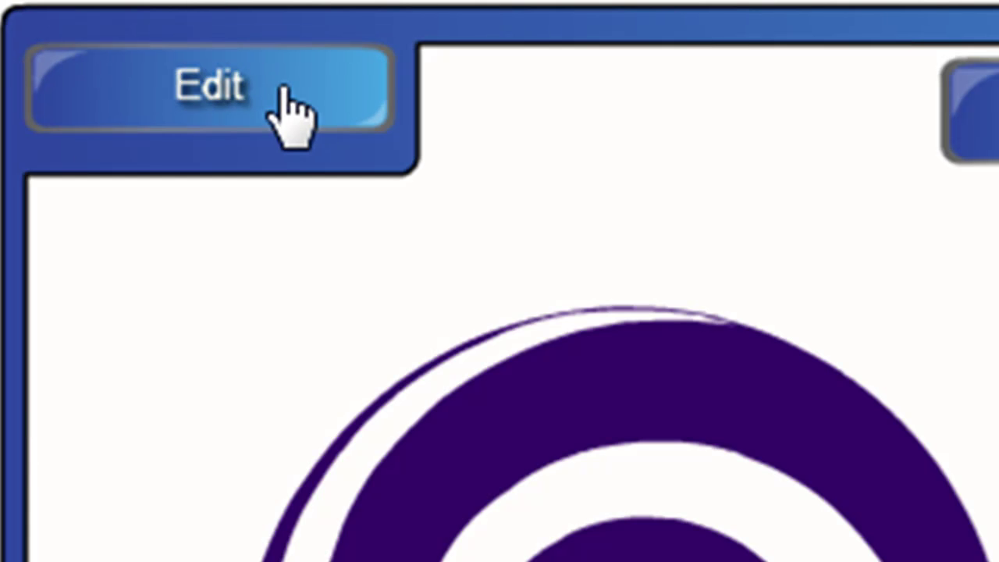
Request editing of the password-protected vortex activity.
click(329, 117)
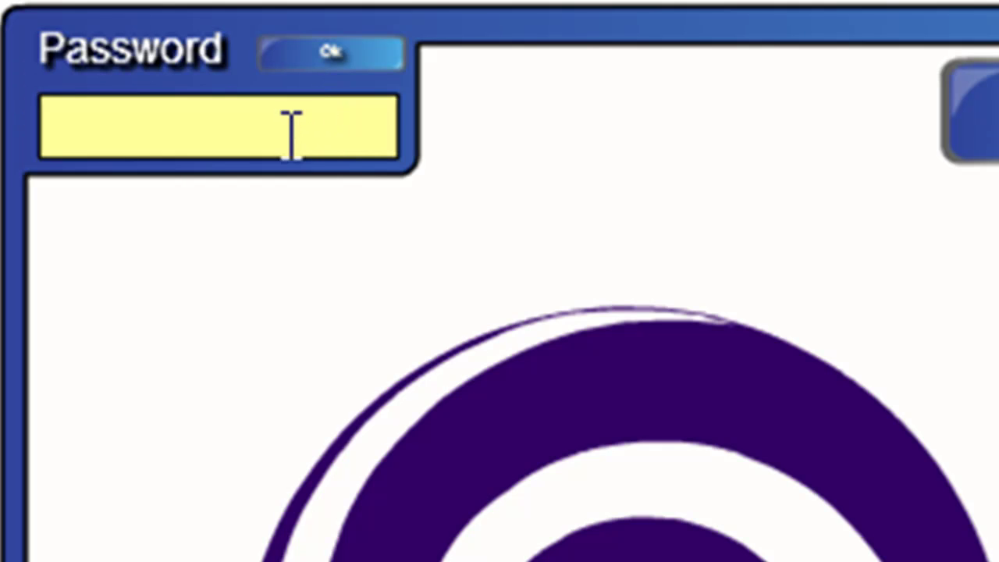